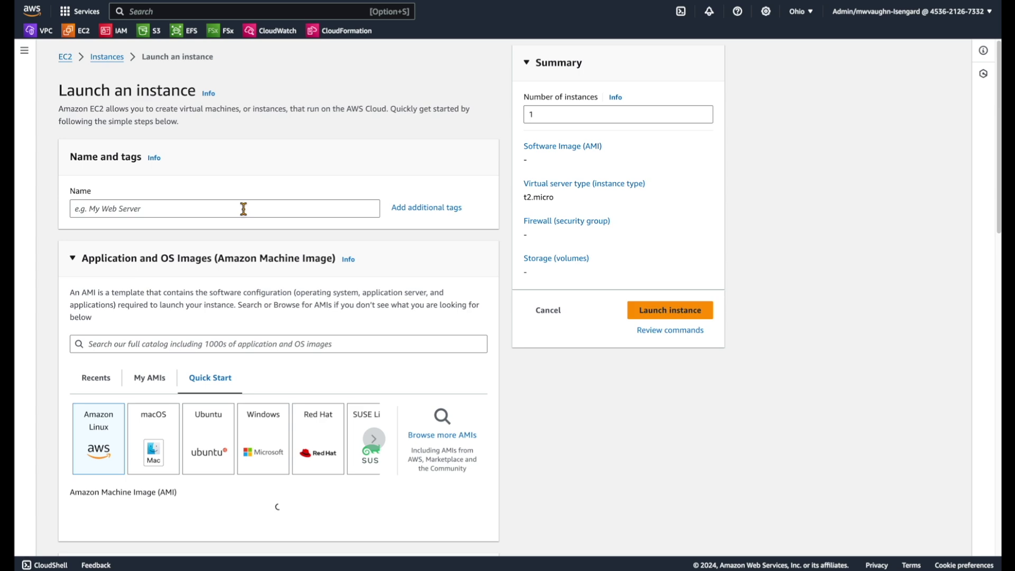
Name the instance Rocky9-Build-101 and search the AMI catalog for Rocky Linux
{"action": "type", "text": "Rocky"}
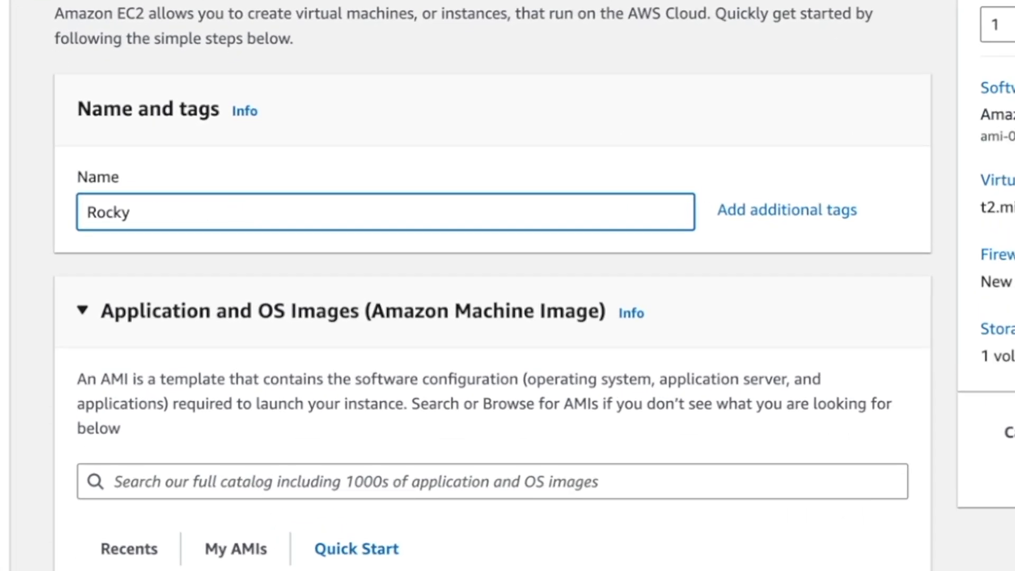
{"action": "type", "text": "9-Build-100"}
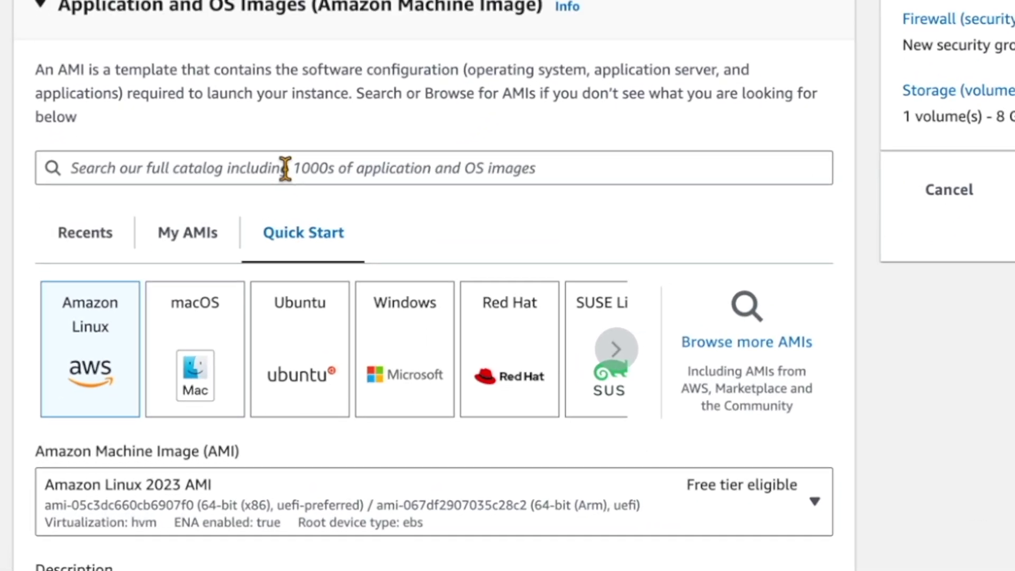
{"action": "left_click", "coordinate": [294, 156]}
{"action": "type", "text": "Rocky Linux."}
{"action": "key", "text": "Return"}
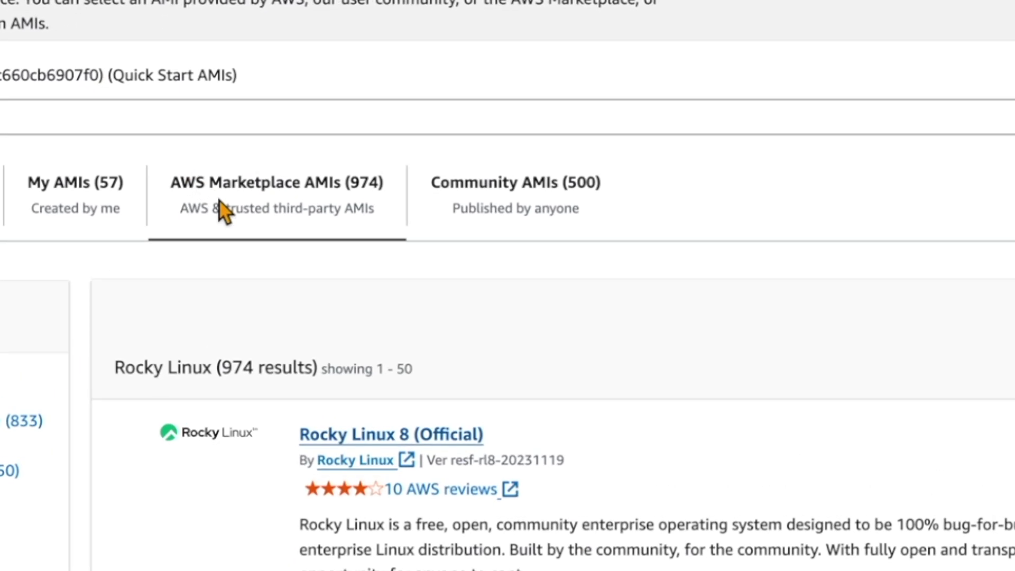
Browse the community AMIs for Rocky Linux and find the images published by the copied owner account ID
{"action": "left_click", "coordinate": [464, 210]}
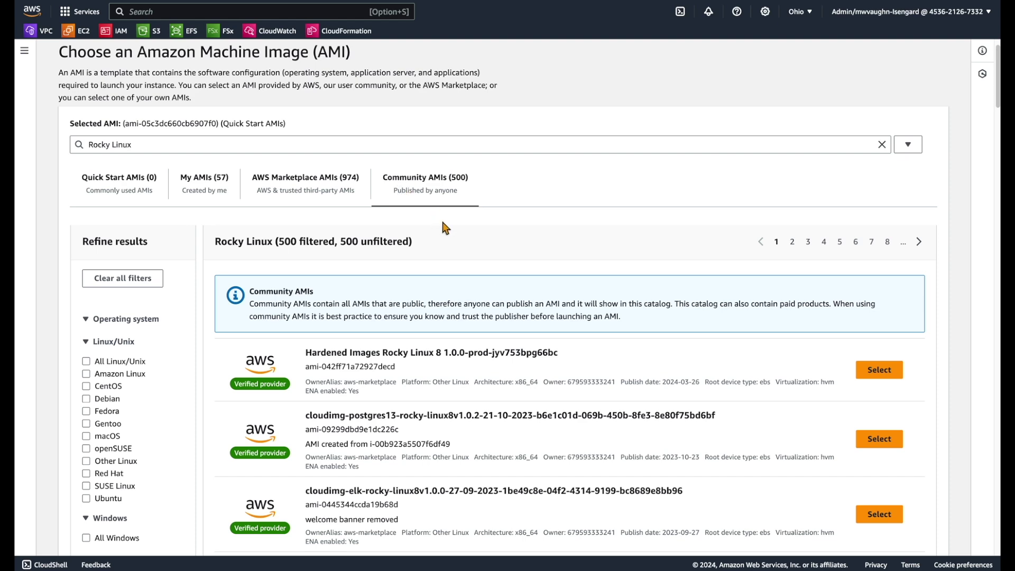
{"action": "scroll", "coordinate": [450, 231], "scroll_direction": "down", "scroll_amount": 3}
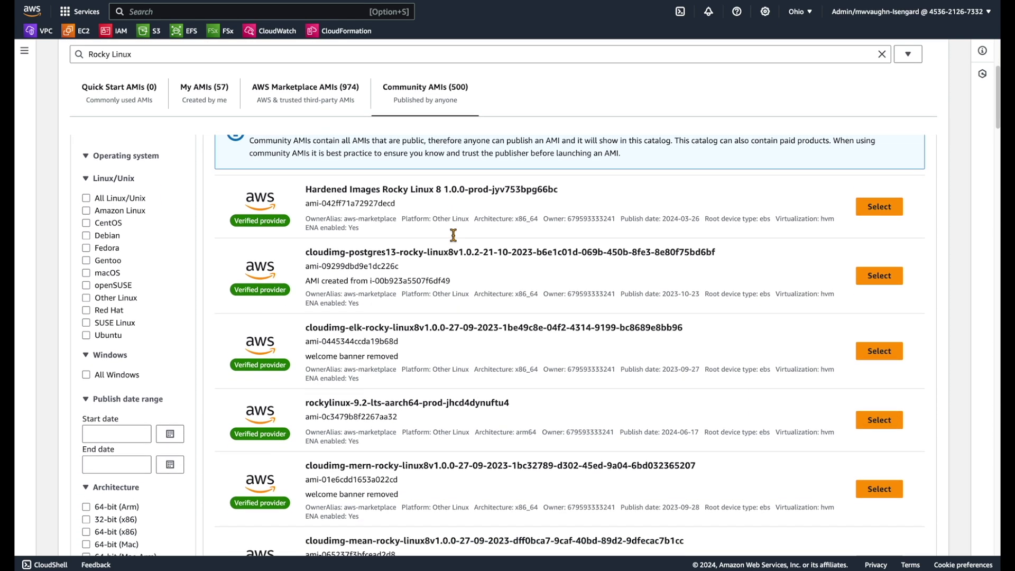
{"action": "scroll", "coordinate": [453, 234], "scroll_direction": "down", "scroll_amount": 3}
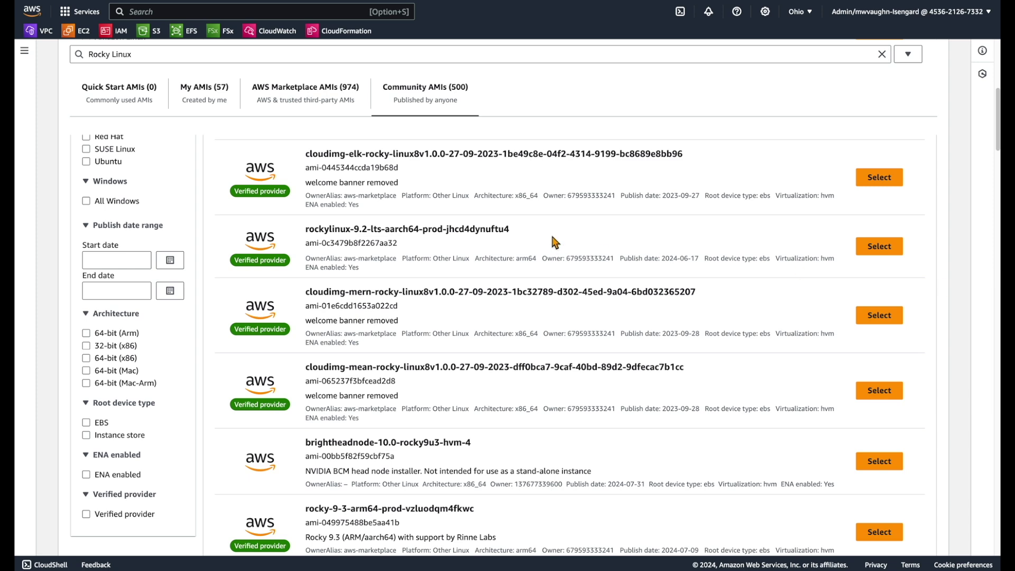
{"action": "key", "text": "super+f"}
{"action": "key", "text": "super+v"}
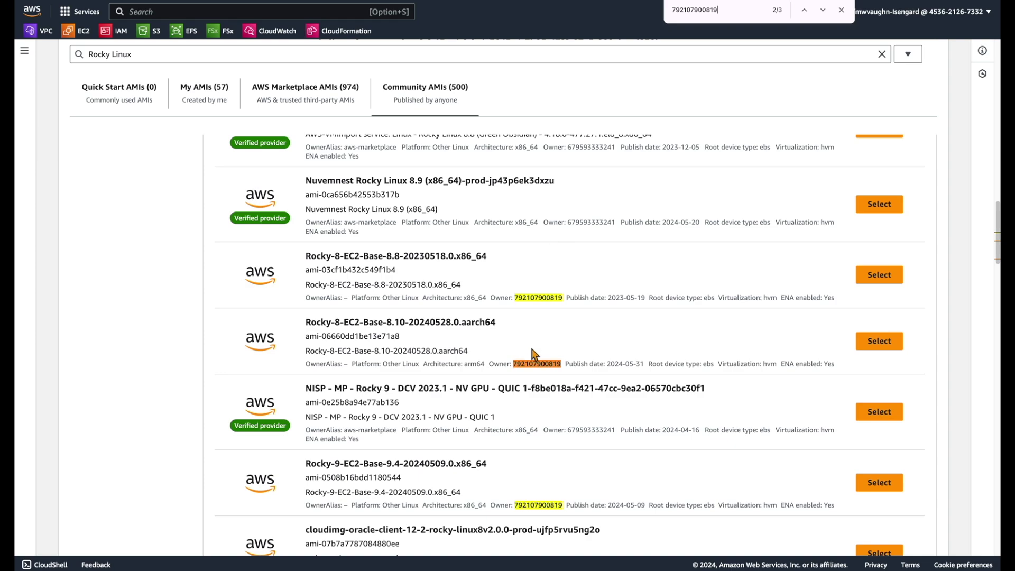
{"action": "scroll", "coordinate": [537, 300], "scroll_direction": "up", "scroll_amount": 10}
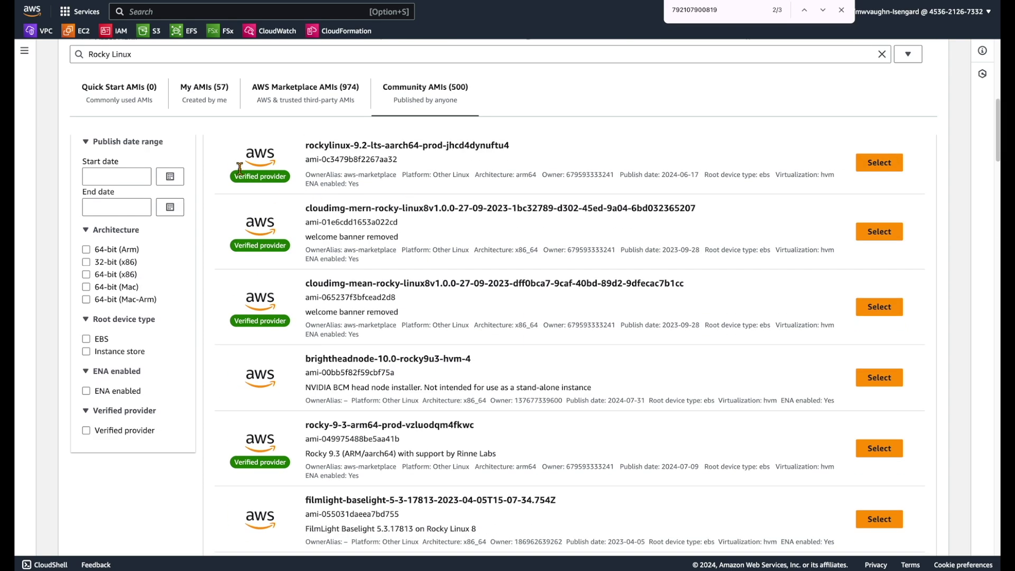
Search the community AMIs for Rocky-9-EC2-Base-9.4 and select the Rocky-9-EC2-Base-9.4-20240523.0.x86_64 image
{"action": "triple_click", "coordinate": [150, 48]}
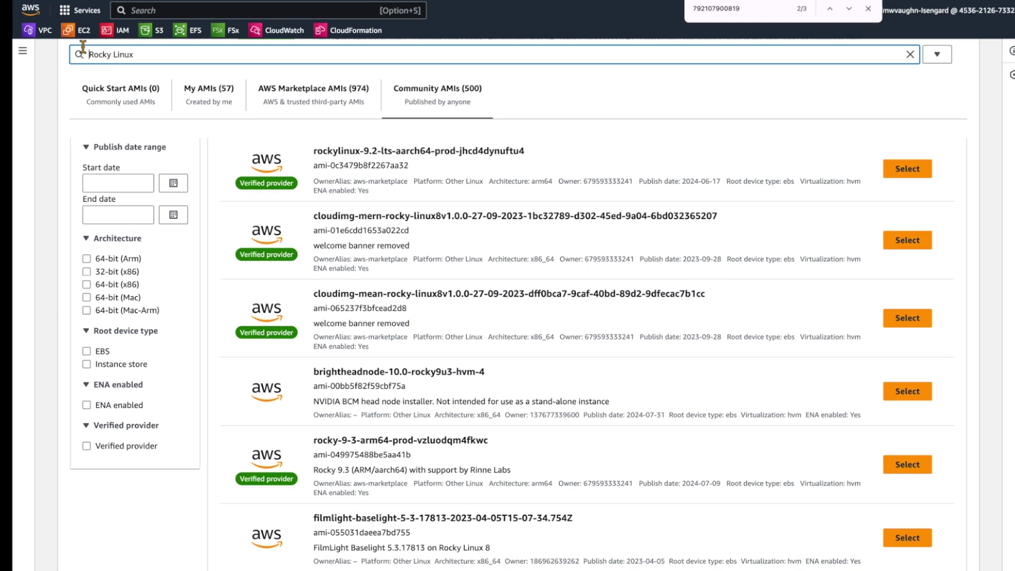
{"action": "type", "text": "Rocky-9-EC2-Base-9.4"}
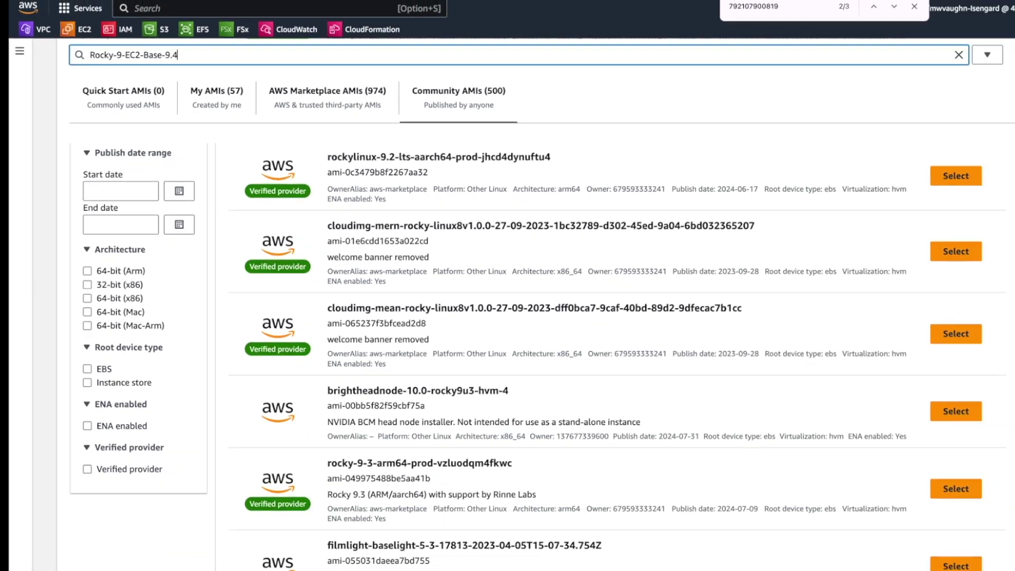
{"action": "key", "text": "Return"}
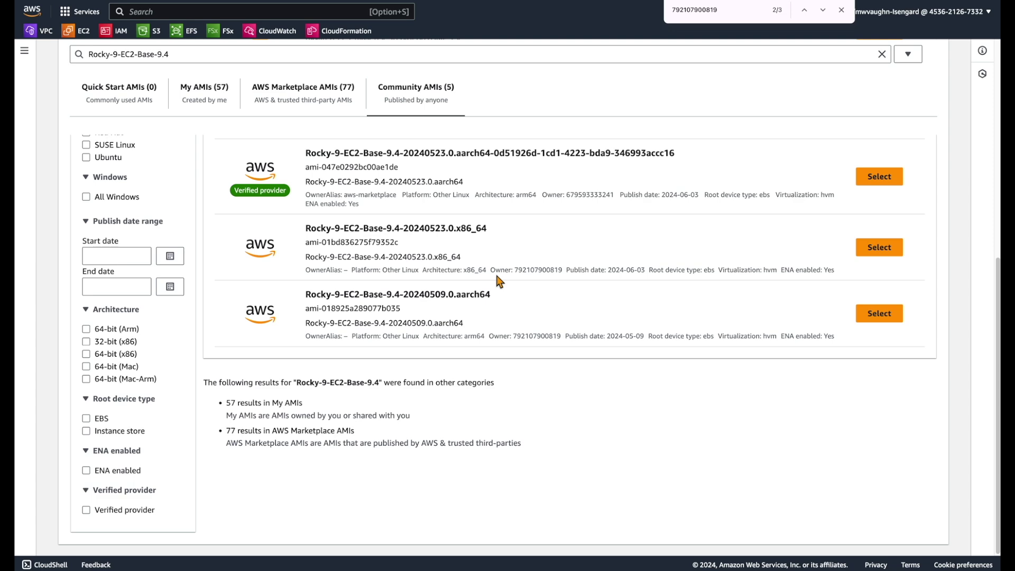
{"action": "left_click", "coordinate": [878, 252]}
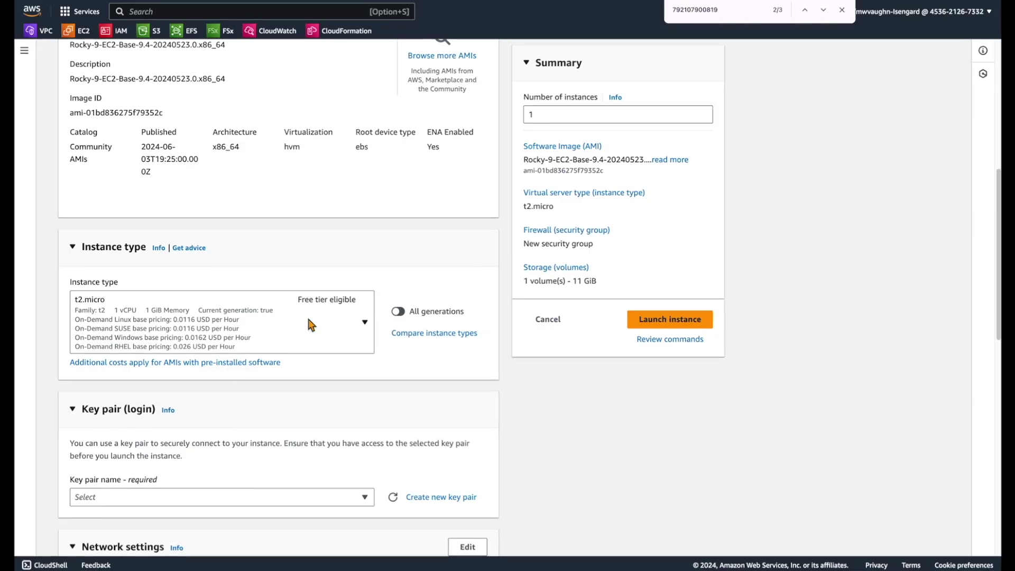
Set the instance type to c7a.8xlarge
{"action": "left_click", "coordinate": [306, 316]}
{"action": "type", "text": "c7a.8"}
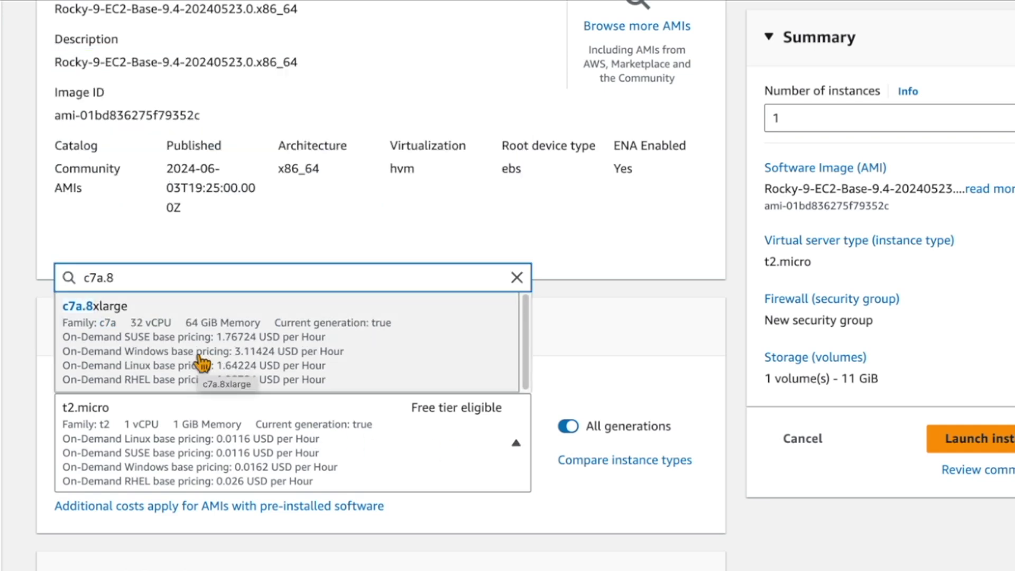
{"action": "left_click", "coordinate": [202, 363]}
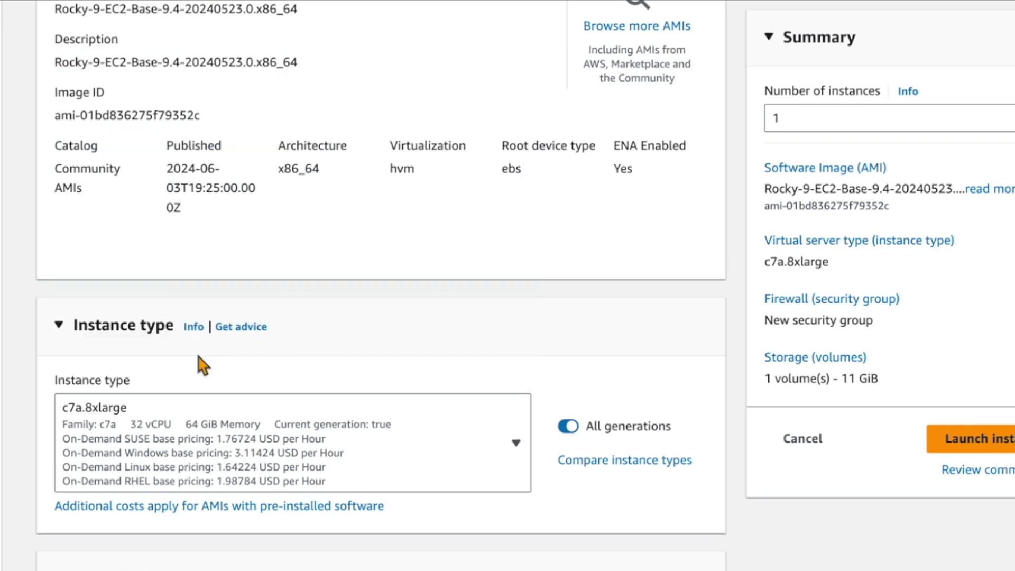
Choose the existing ed25519 key pair for hpc-dr-us-east-2 as the instance's login key
{"action": "scroll", "coordinate": [364, 349], "scroll_direction": "down", "scroll_amount": 4}
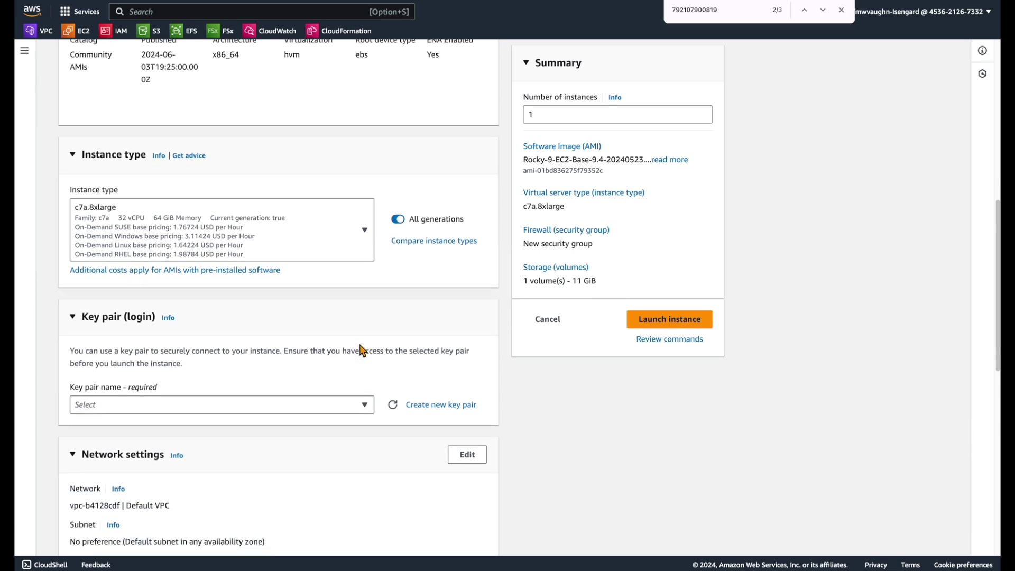
{"action": "left_click", "coordinate": [190, 254]}
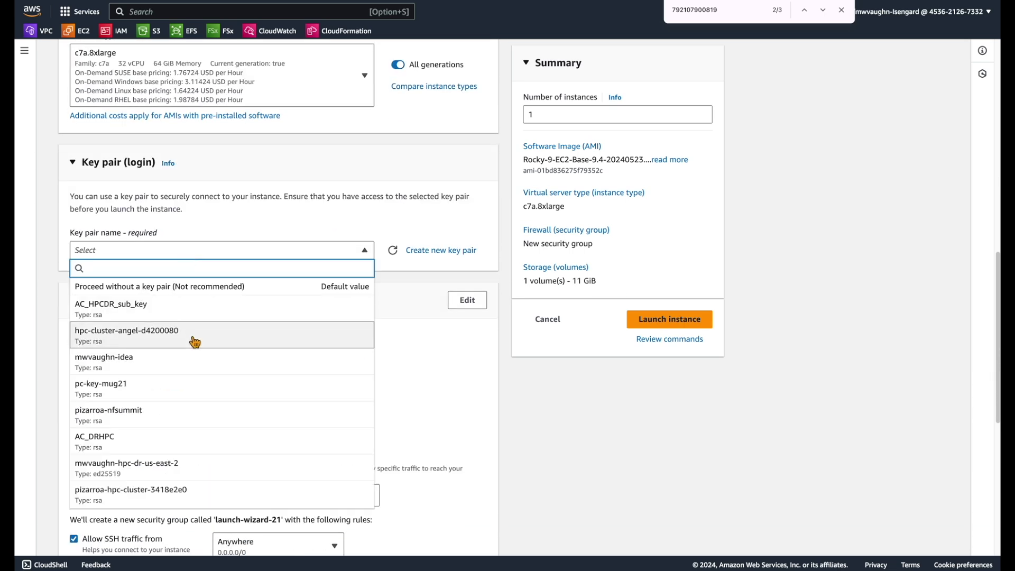
{"action": "left_click", "coordinate": [189, 467]}
Edit the network settings to use the hpc-networking:Large-Scale-HPC VPC and the hpc-networking:PublicSubnetA-us-east-2b subnet
{"action": "scroll", "coordinate": [399, 404], "scroll_direction": "down", "scroll_amount": 4}
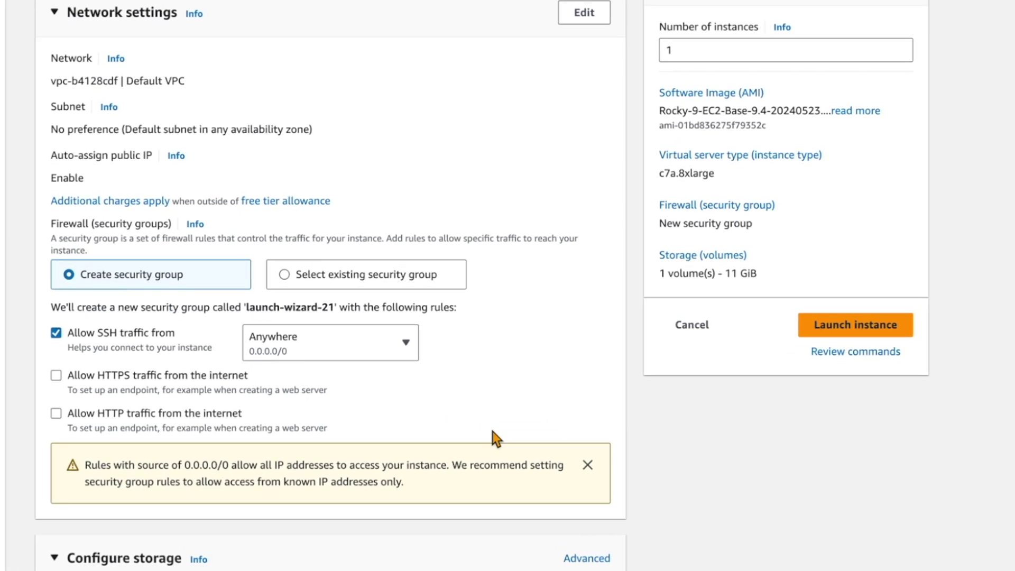
{"action": "left_click", "coordinate": [571, 21]}
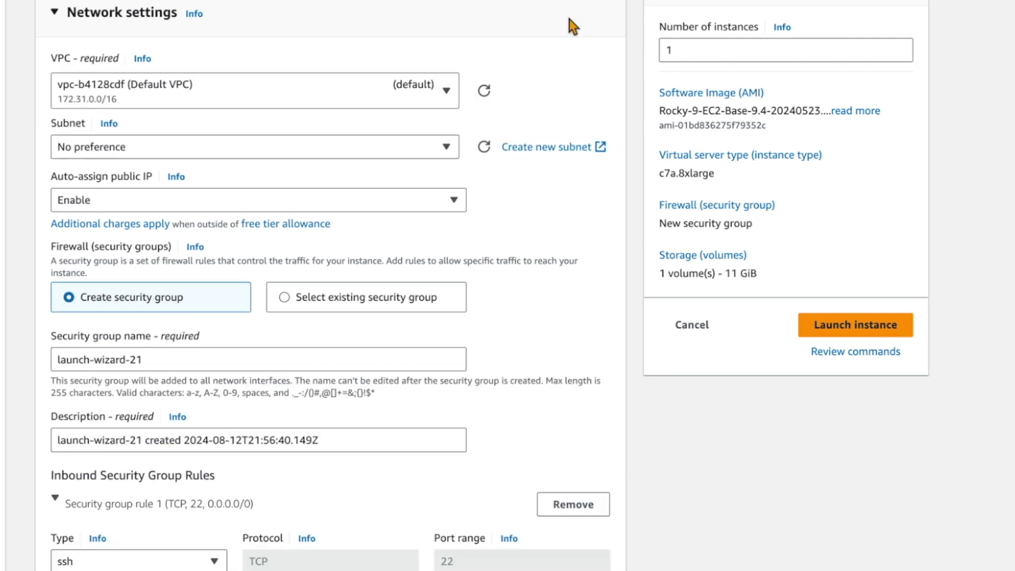
{"action": "left_click", "coordinate": [306, 103]}
{"action": "left_click", "coordinate": [272, 151]}
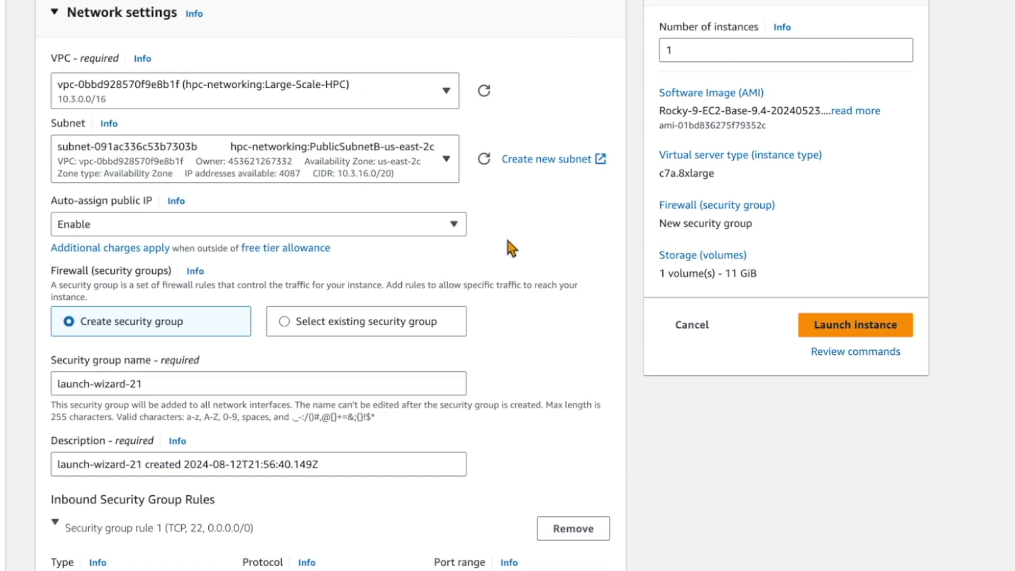
{"action": "left_click", "coordinate": [387, 168]}
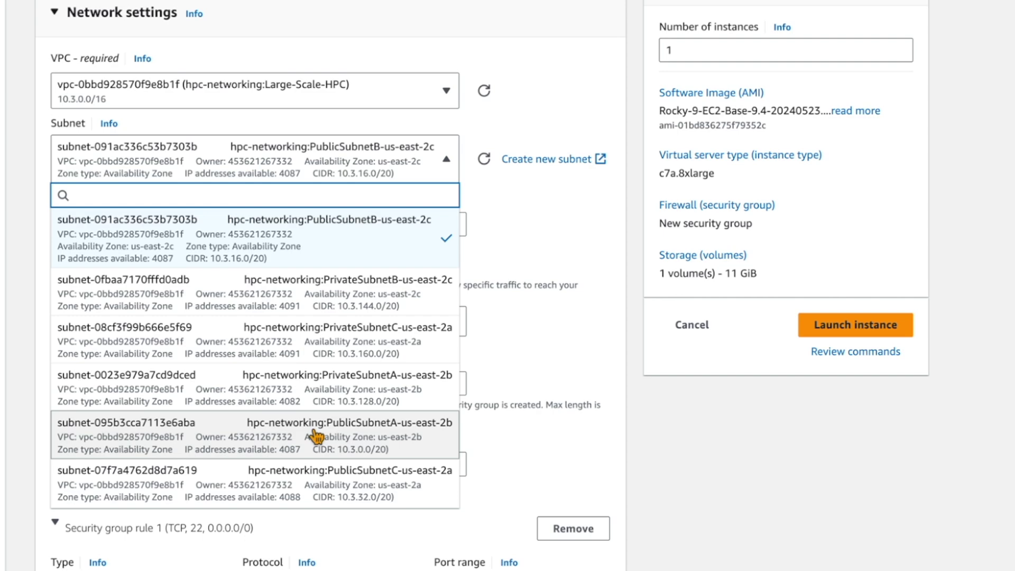
{"action": "left_click", "coordinate": [316, 436]}
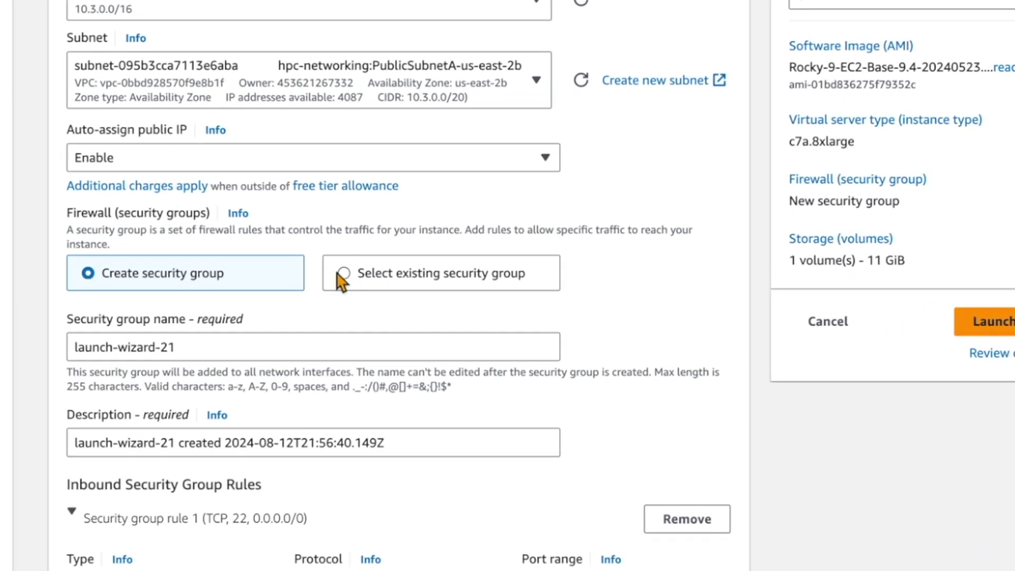
Assign the existing security group inbound-ssh-getstarted-sg to the instance instead of creating a new one
{"action": "left_click", "coordinate": [344, 273]}
{"action": "left_click", "coordinate": [239, 353]}
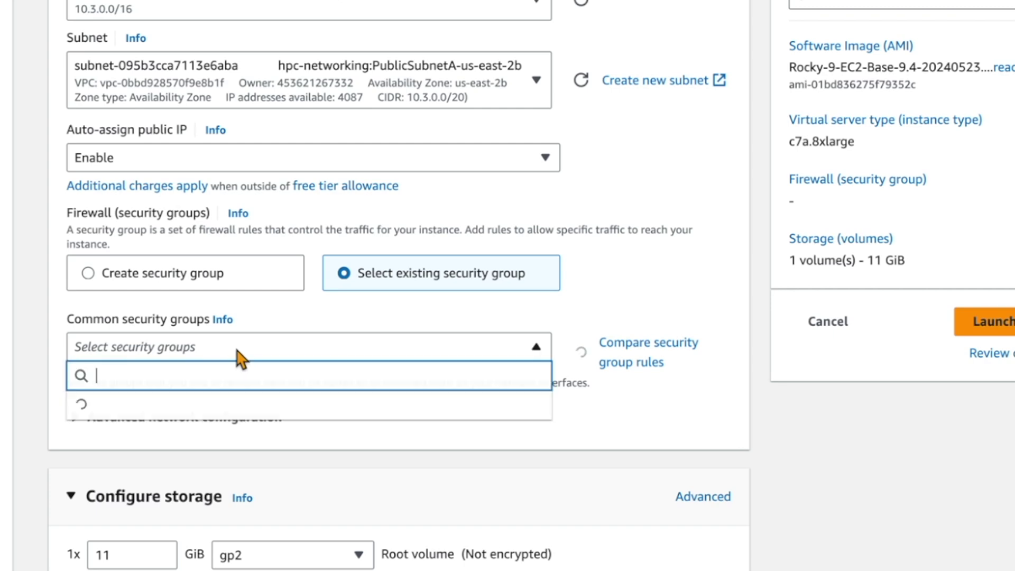
{"action": "type", "text": "inbo"}
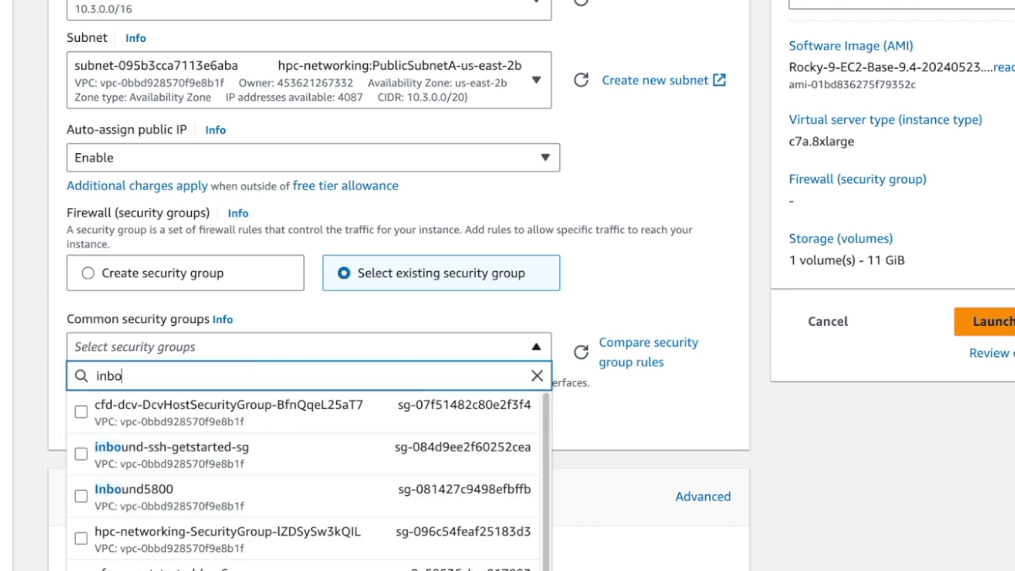
{"action": "type", "text": "und"}
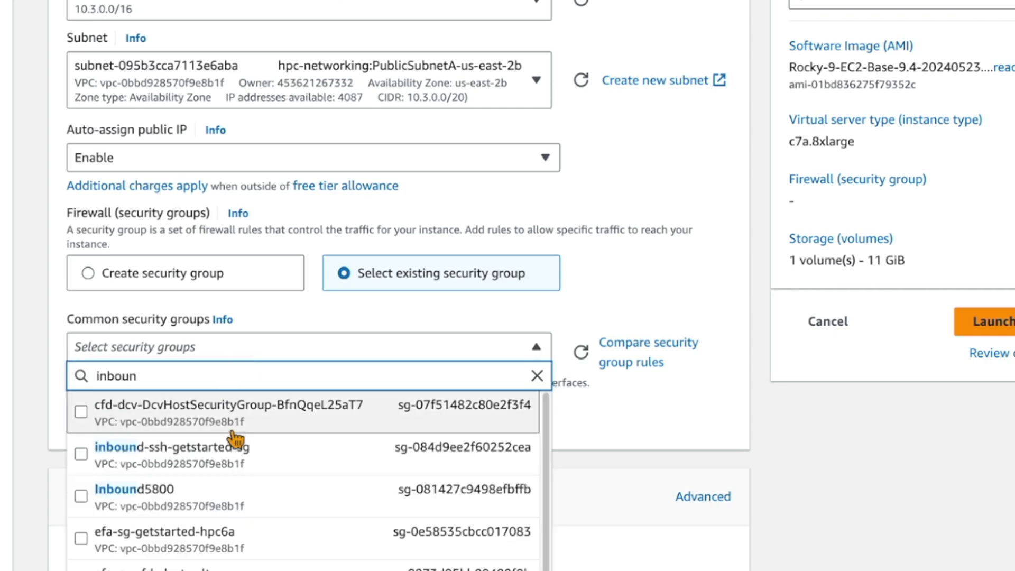
{"action": "left_click", "coordinate": [222, 464]}
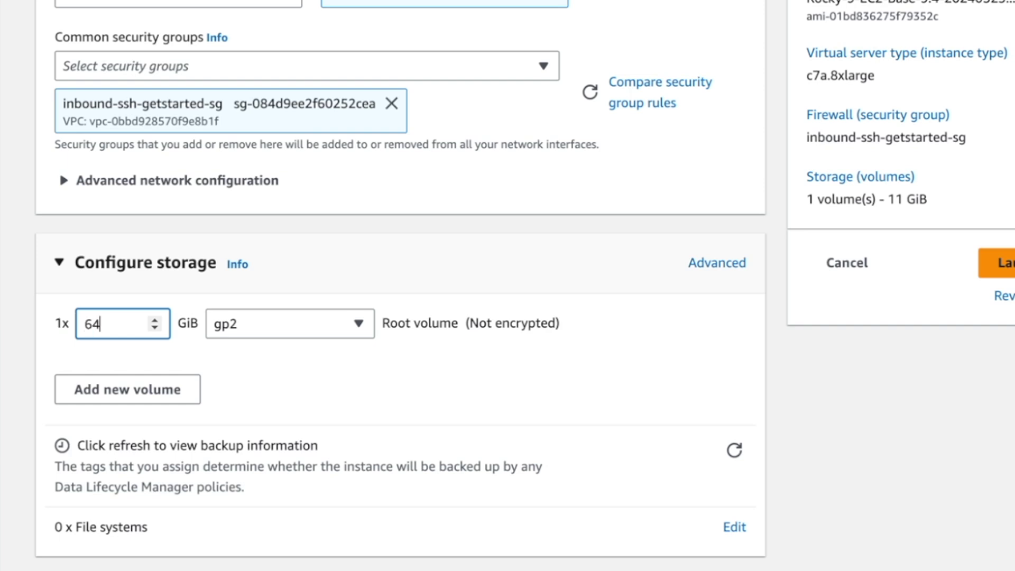
Configure the root volume as 64 GiB of gp3 storage and launch the instance
{"action": "left_click", "coordinate": [262, 329]}
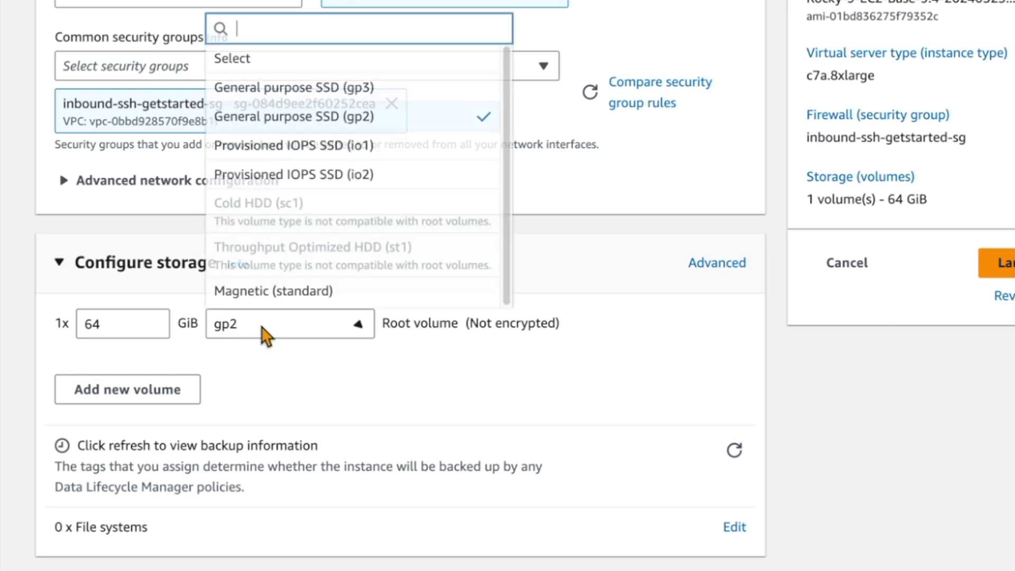
{"action": "left_click", "coordinate": [266, 89]}
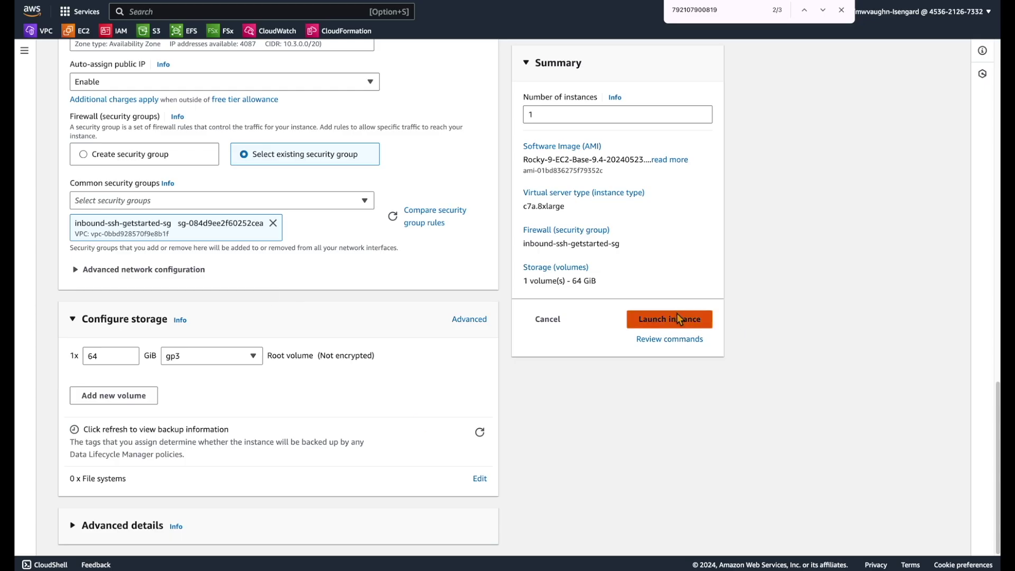
{"action": "left_click", "coordinate": [678, 317]}
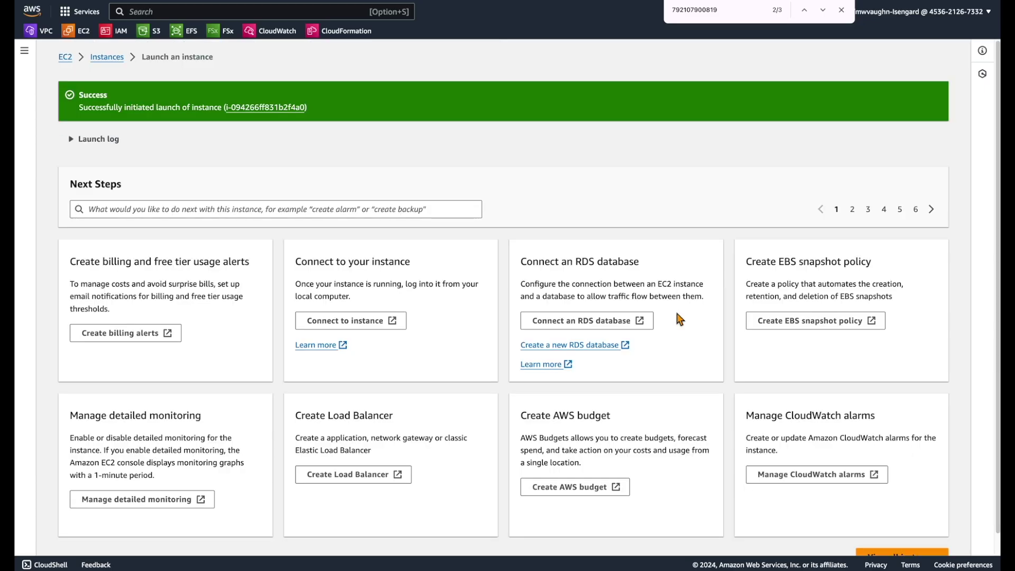
View the launched instance's summary, and refresh the instances list to open the Rocky9-Build instance's details
{"action": "left_click", "coordinate": [274, 108]}
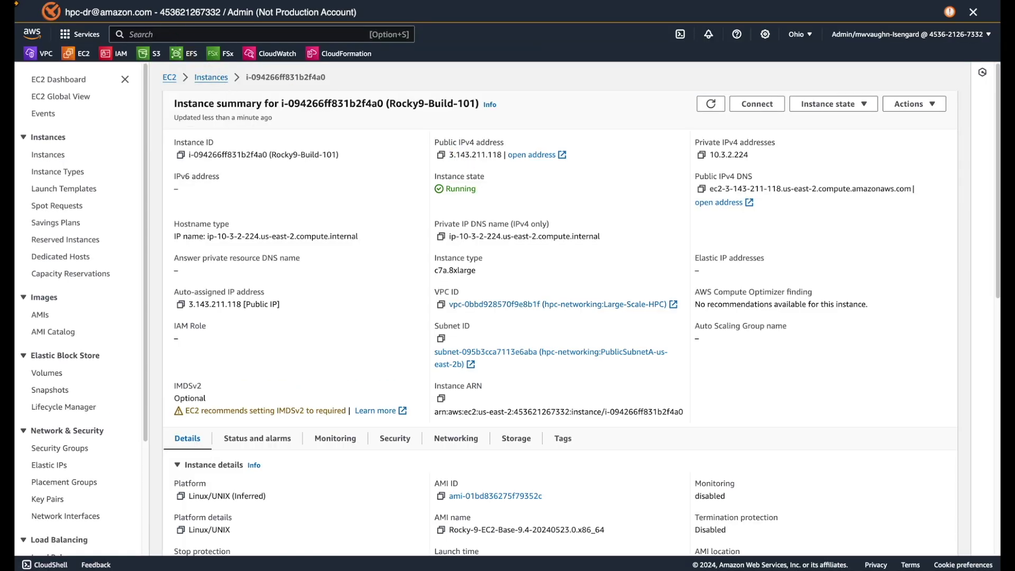
{"action": "left_click", "coordinate": [211, 77]}
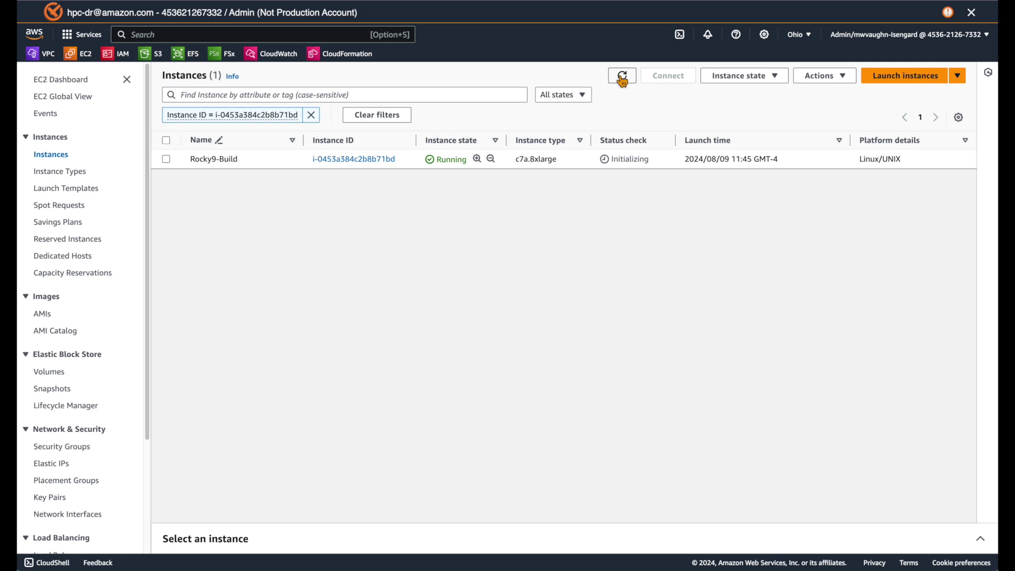
{"action": "left_click", "coordinate": [622, 75]}
{"action": "left_click", "coordinate": [371, 159]}
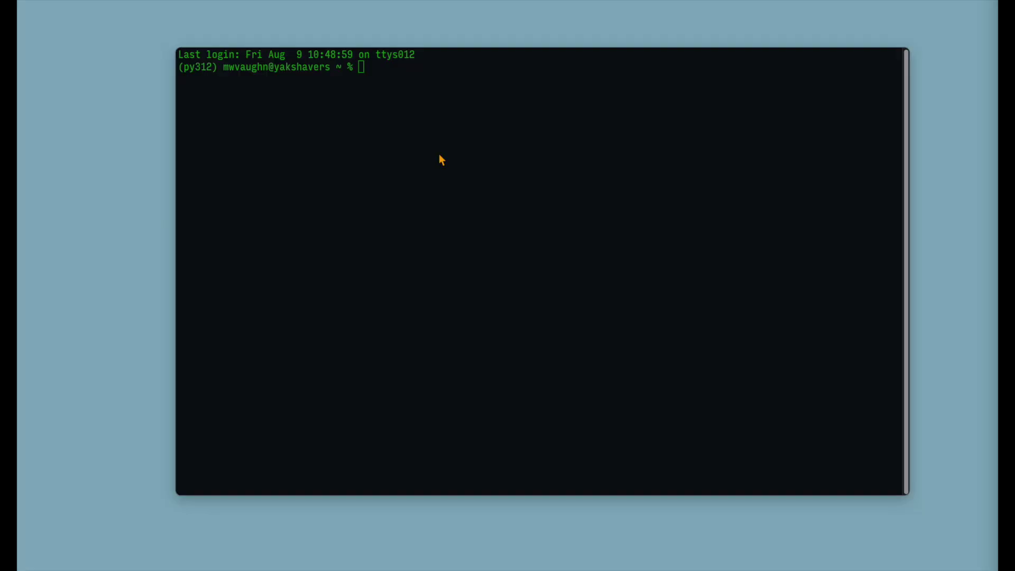
Switch to the terminal and reuse the previous SSH command for user rocky with the host address 3.144.173.209
{"action": "key", "text": "Up"}
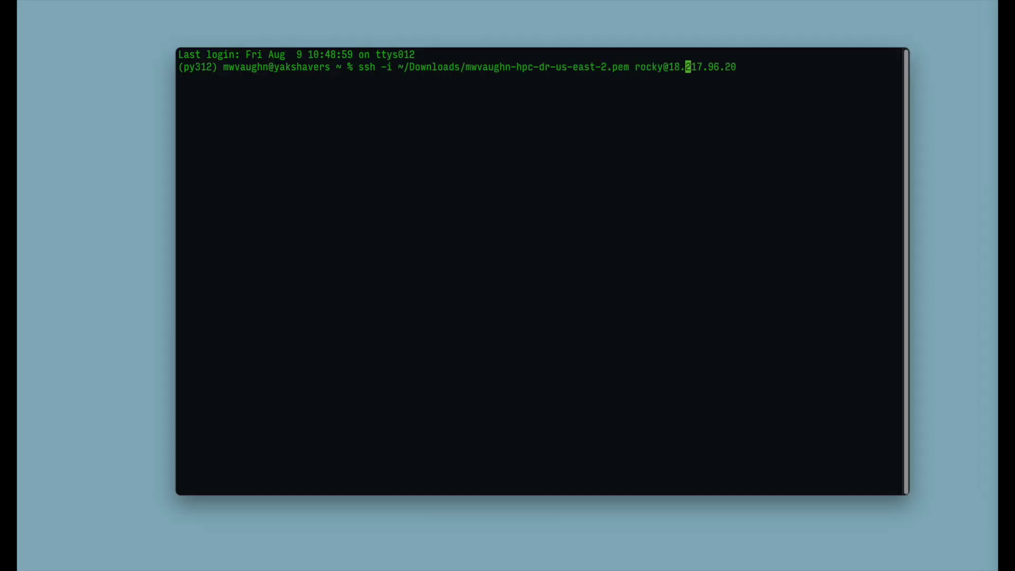
{"action": "key", "text": "End"}
{"action": "key", "text": "BackSpace"}
{"action": "key", "text": "BackSpace"}
{"action": "key", "text": "BackSpace"}
{"action": "key", "text": "BackSpace"}
{"action": "key", "text": "BackSpace"}
{"action": "key", "text": "BackSpace"}
{"action": "key", "text": "BackSpace"}
{"action": "key", "text": "BackSpace"}
{"action": "key", "text": "BackSpace"}
{"action": "key", "text": "BackSpace"}
{"action": "key", "text": "BackSpace"}
{"action": "key", "text": "BackSpace"}
{"action": "type", "text": "3.144.173.209"}
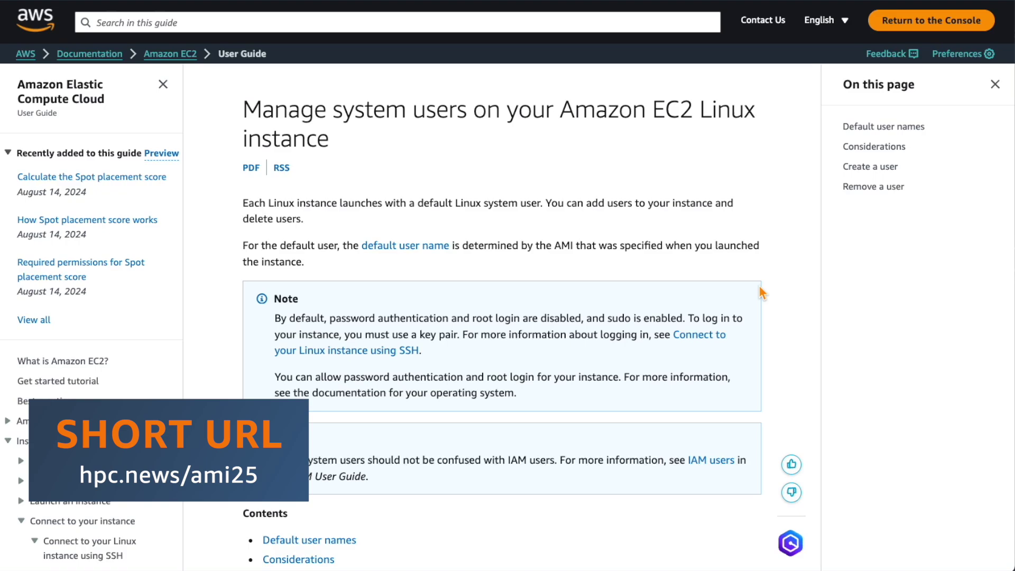
Look through the EC2 guide's page on default user names, and accept the SSH host fingerprint in the terminal with yes
{"action": "scroll", "coordinate": [759, 286], "scroll_direction": "down", "scroll_amount": 3}
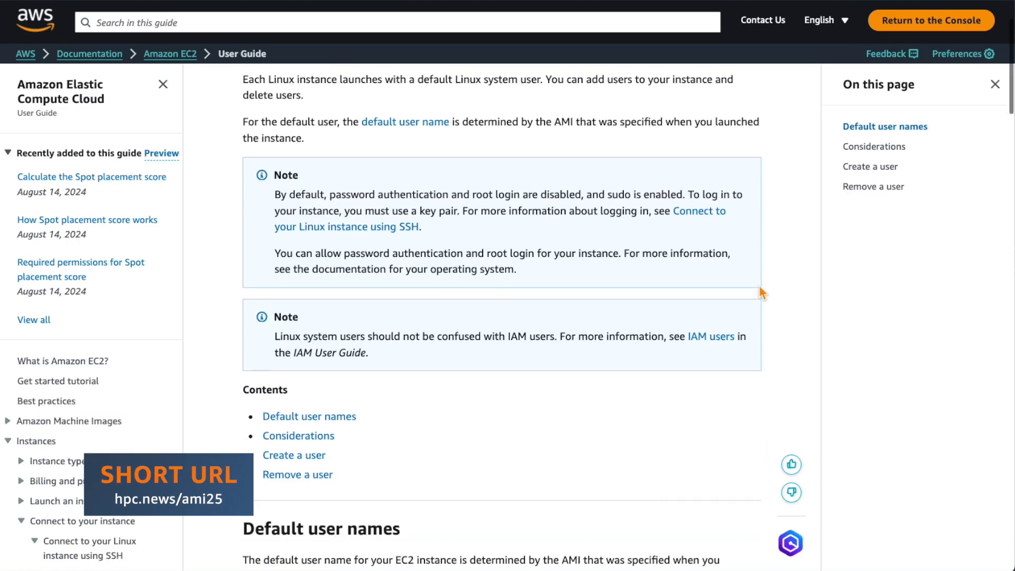
{"action": "scroll", "coordinate": [759, 286], "scroll_direction": "down", "scroll_amount": 6}
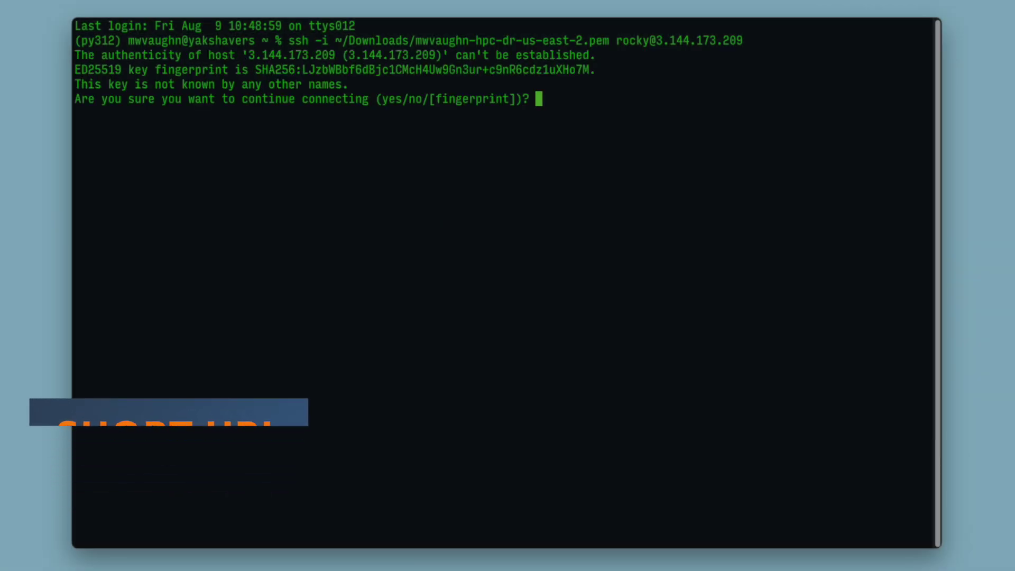
{"action": "type", "text": "yes"}
{"action": "key", "text": "Return"}
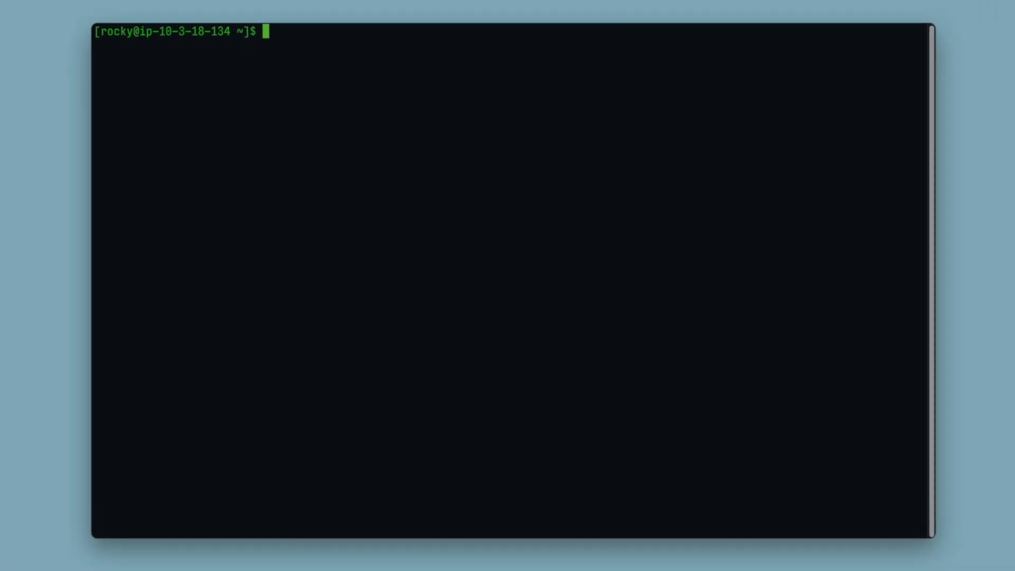
Install the security updates on the instance with sudo yum update --security -y
{"action": "type", "text": "sudo yum update --security -y"}
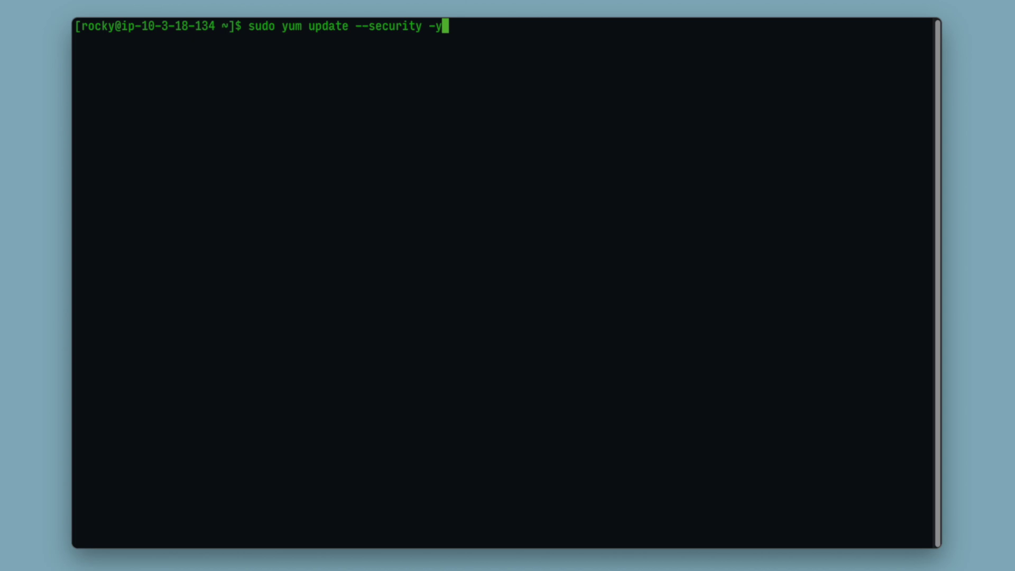
{"action": "key", "text": "Return"}
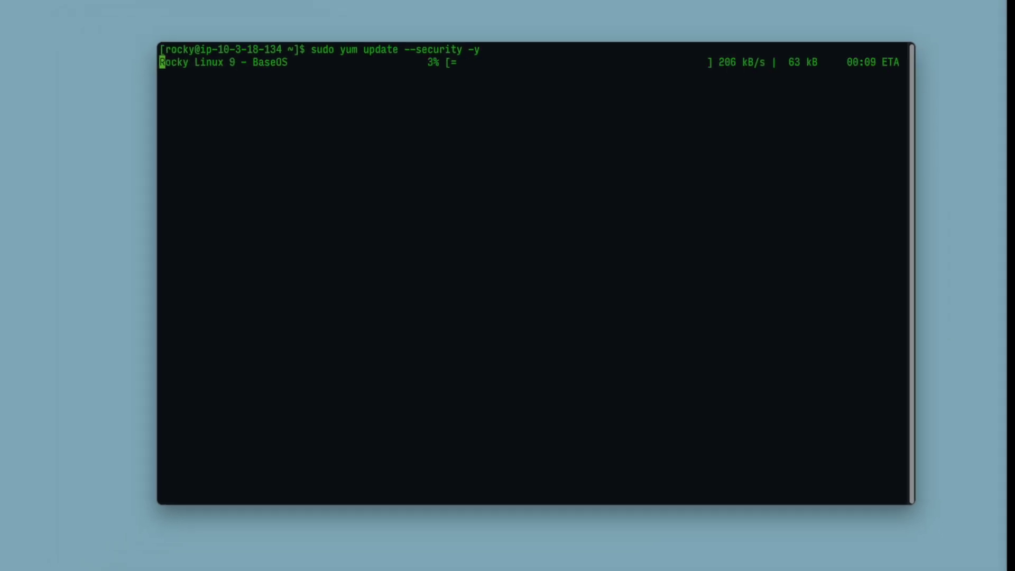